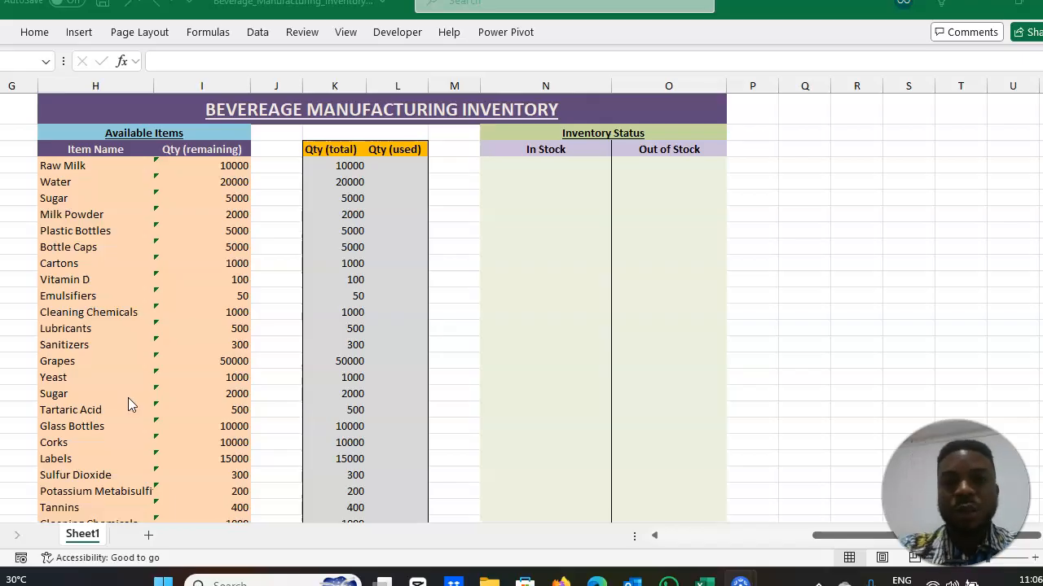
left_click(534, 168)
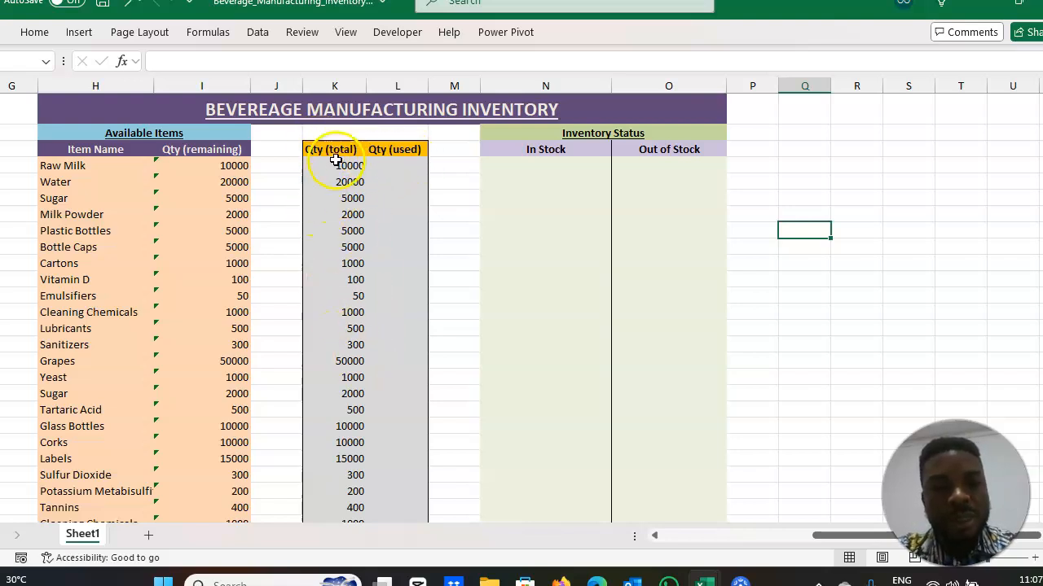
left_click(396, 163)
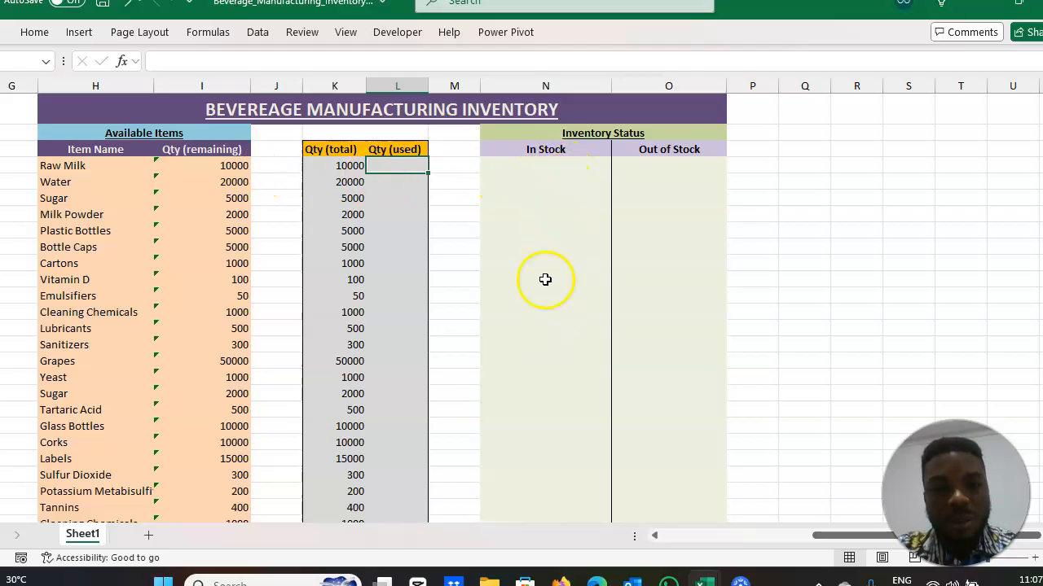
Start a FILTER formula in the first In Stock cell, using the absolute item-name range $H$4:$H$28 as the array.
left_click(562, 165)
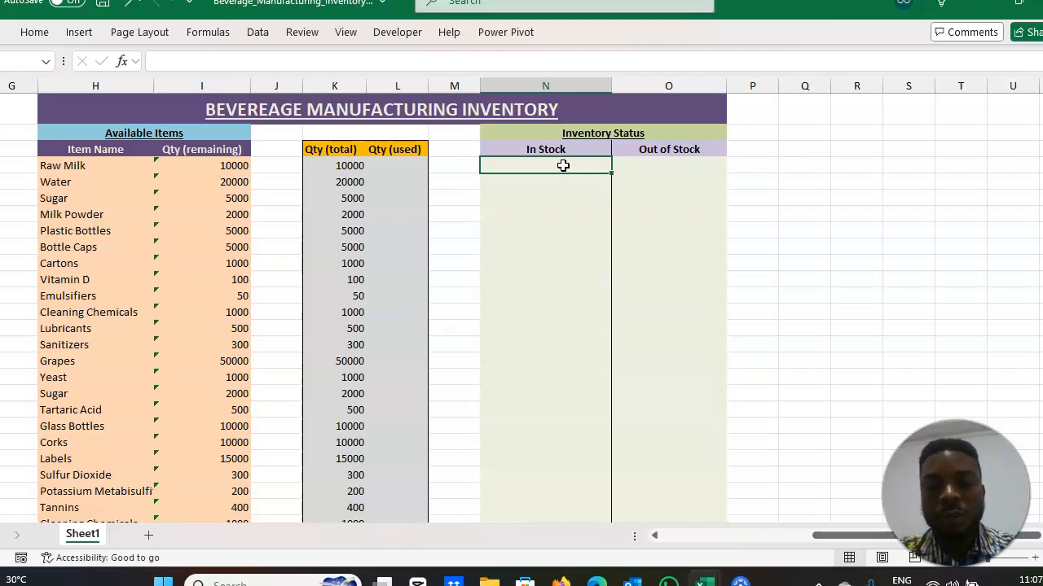
type("=")
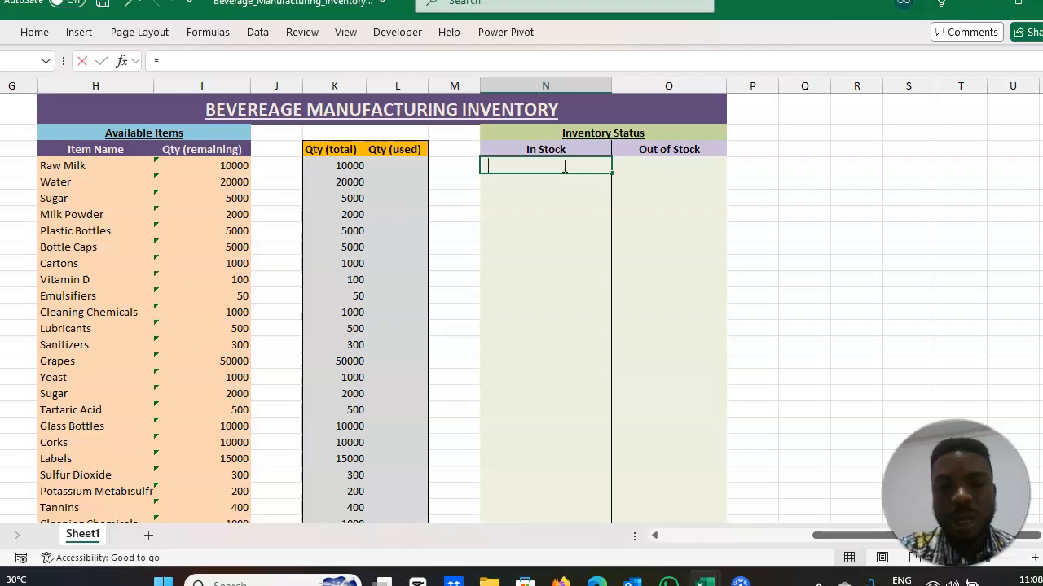
type("filter")
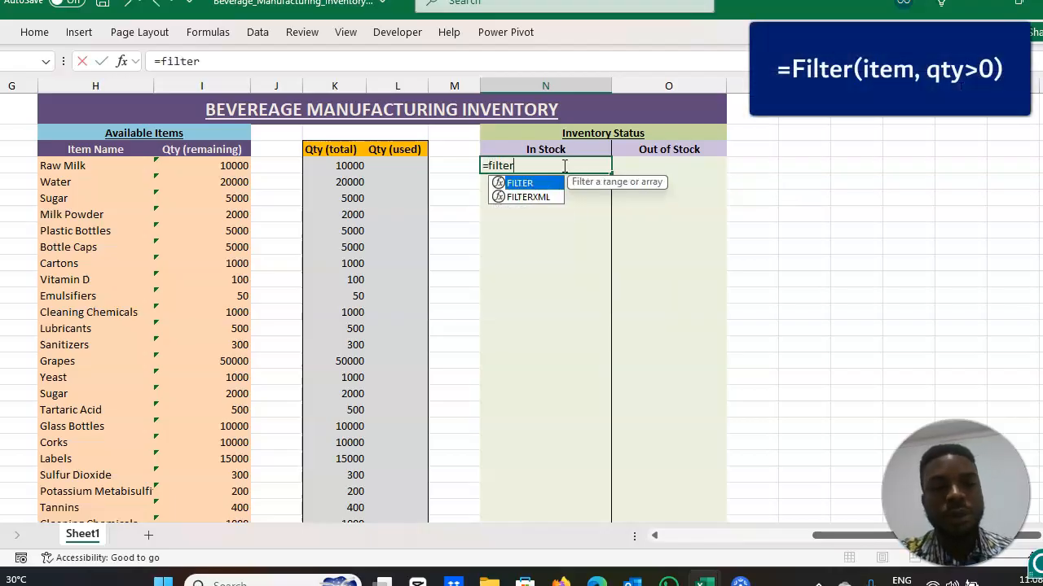
key("Tab")
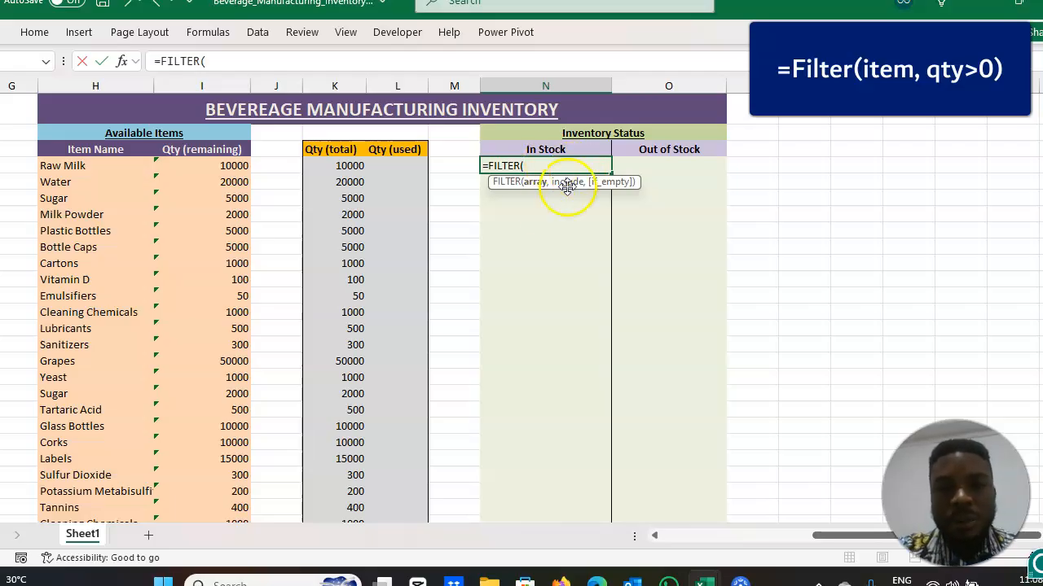
left_click(97, 168)
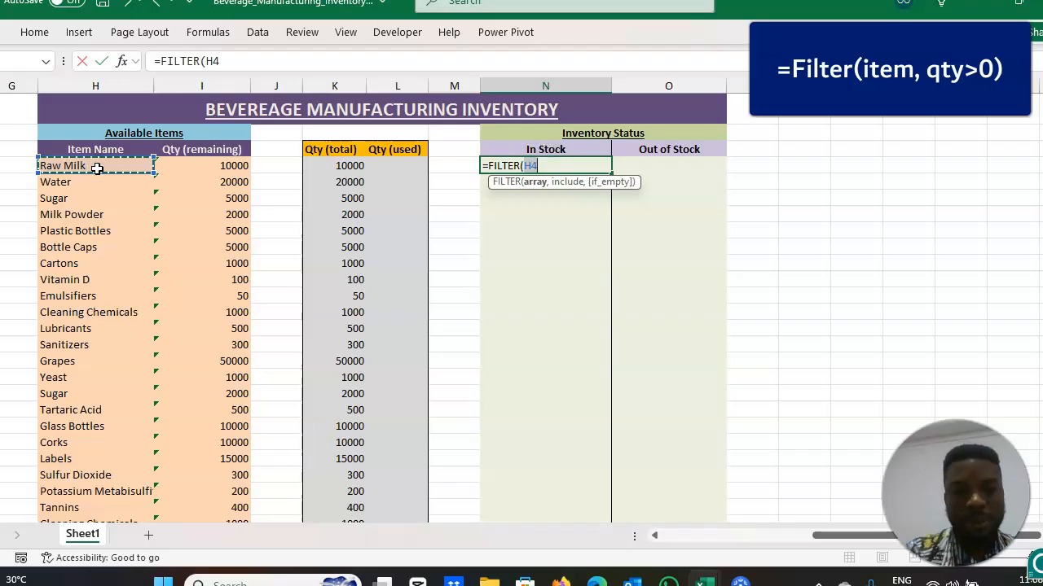
key("ctrl+shift+Down")
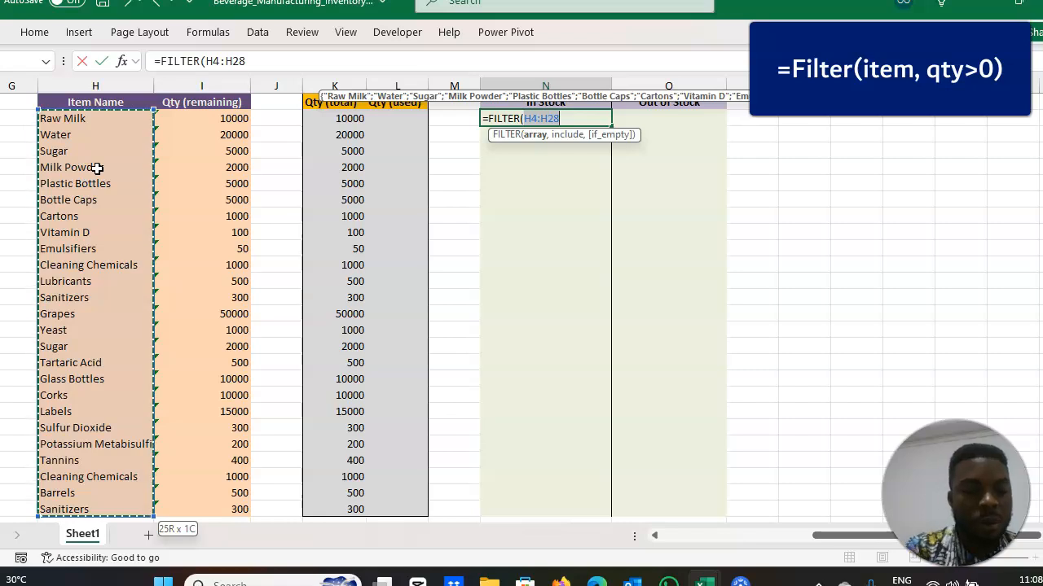
key("F4")
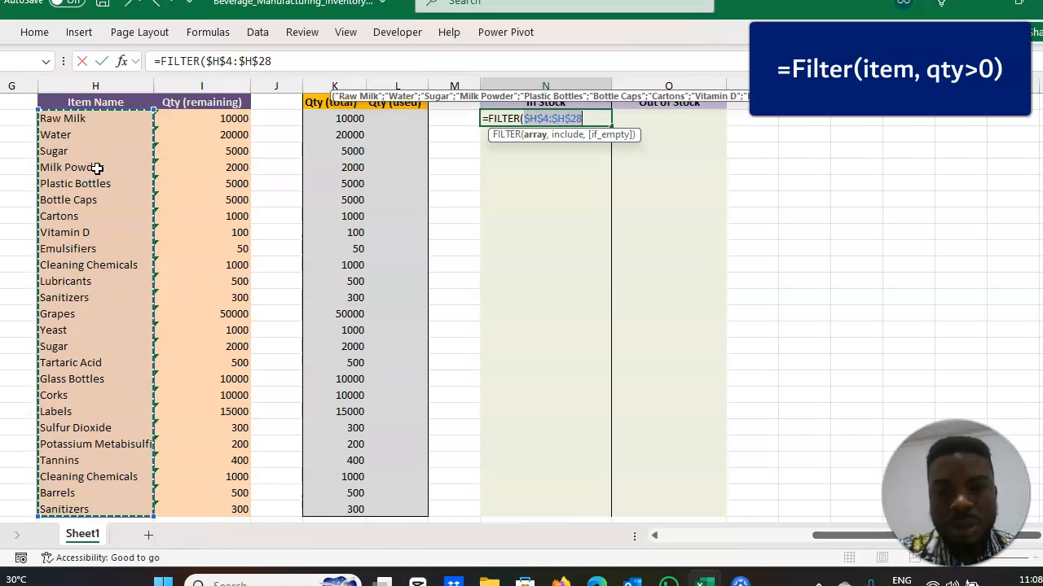
type(",")
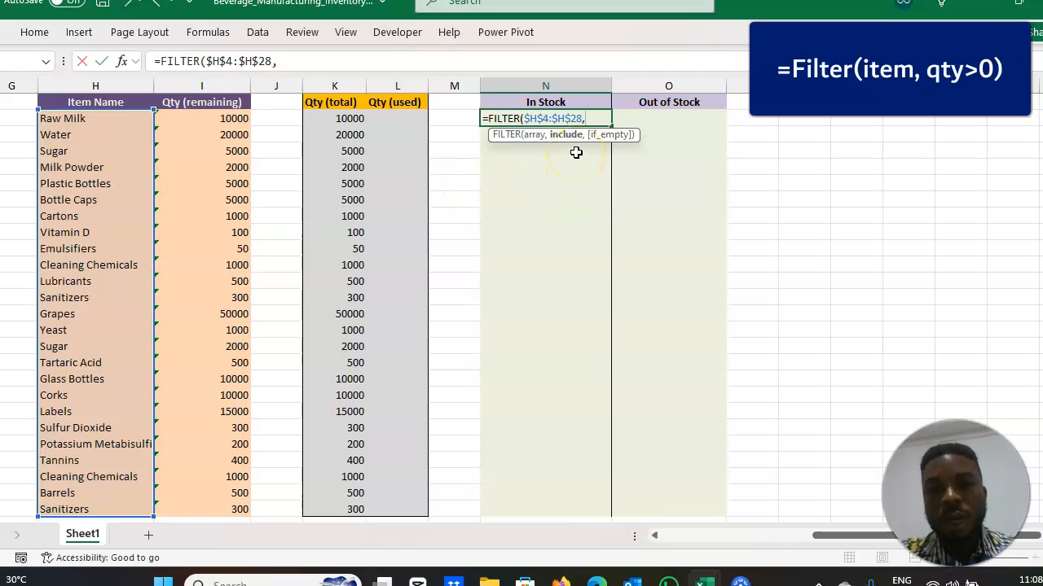
Complete the In Stock formula with the remaining-quantity condition $I$4:$I$28>0 and enter it.
left_click(226, 120)
key("ctrl+shift+Down")
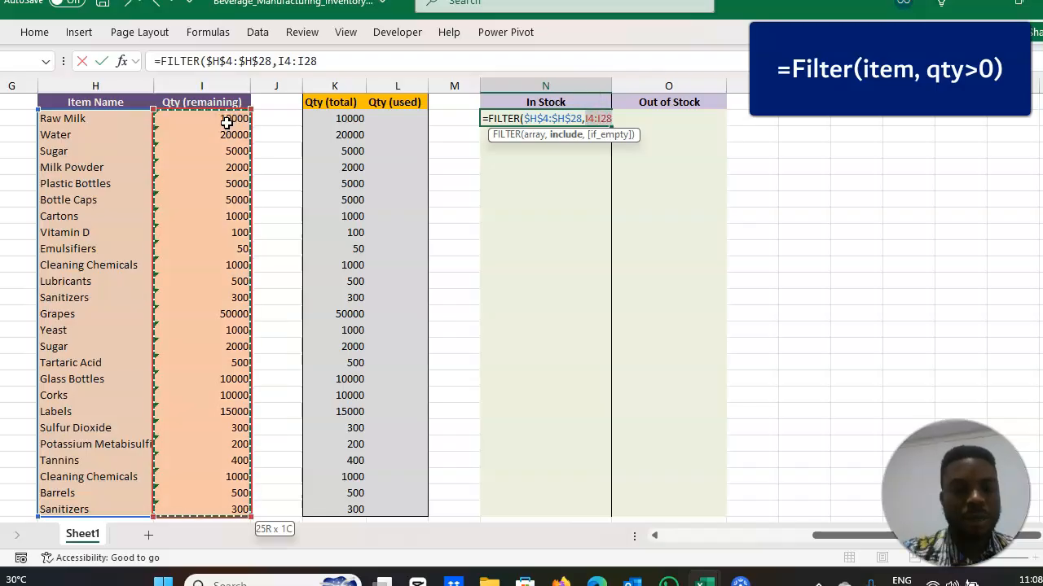
key("F4")
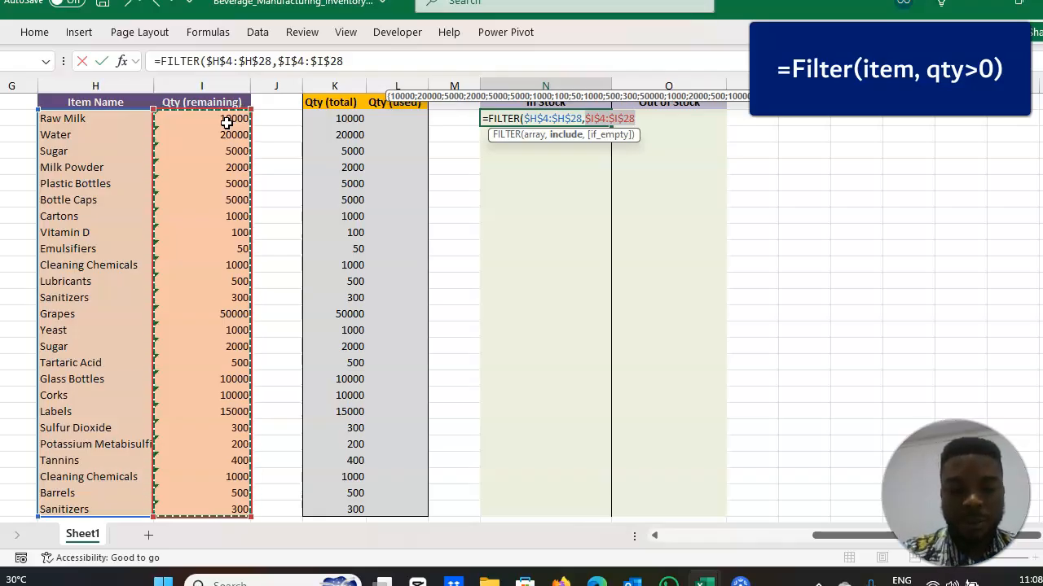
type(">0")
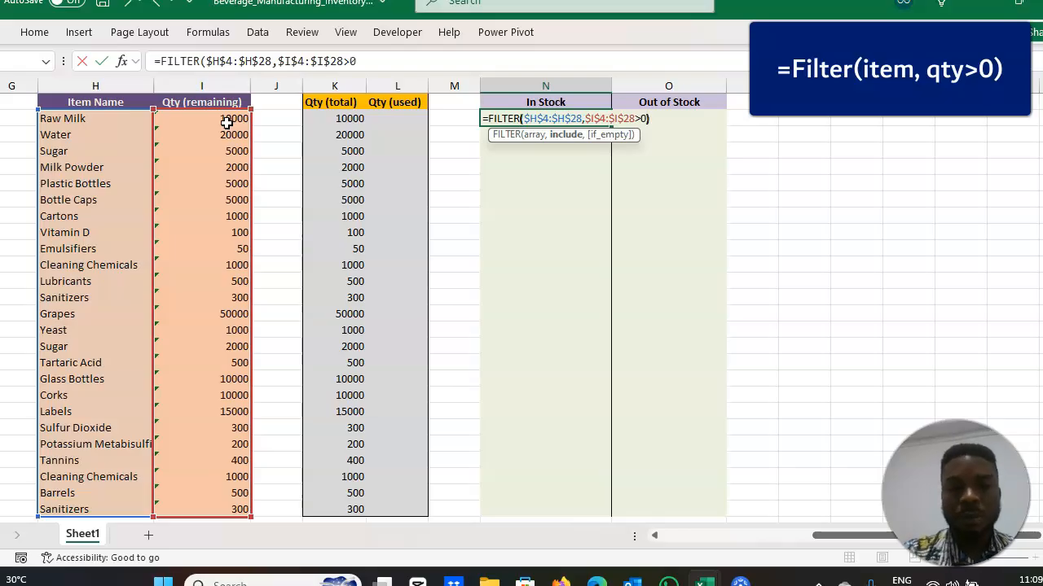
type(")")
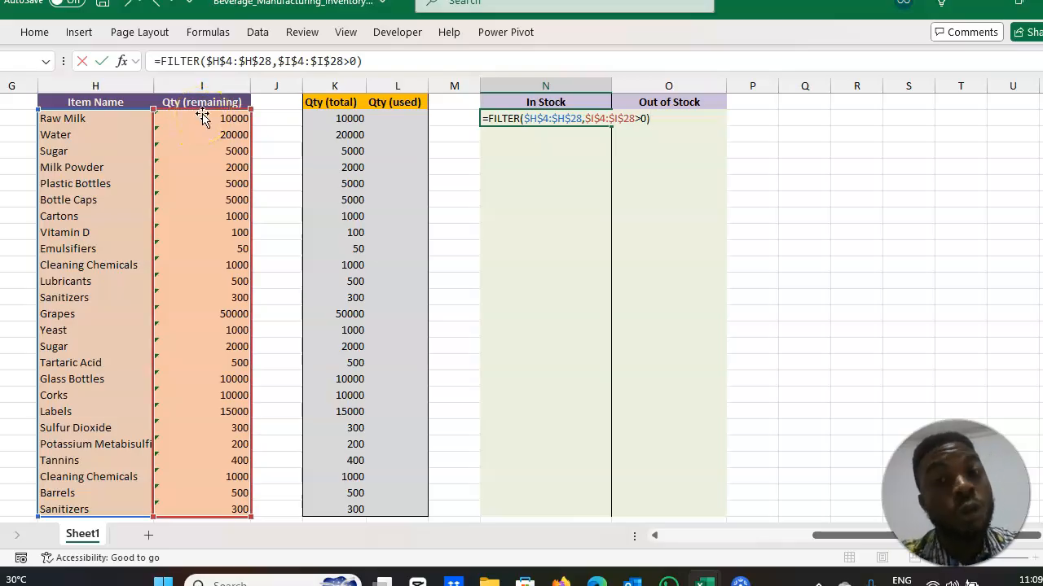
left_click(559, 120)
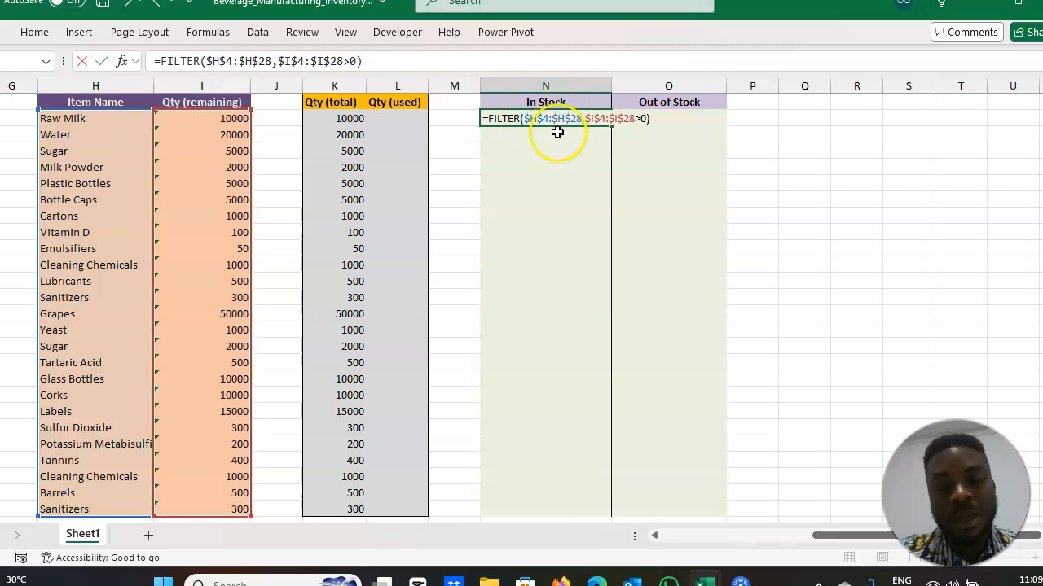
key("Tab")
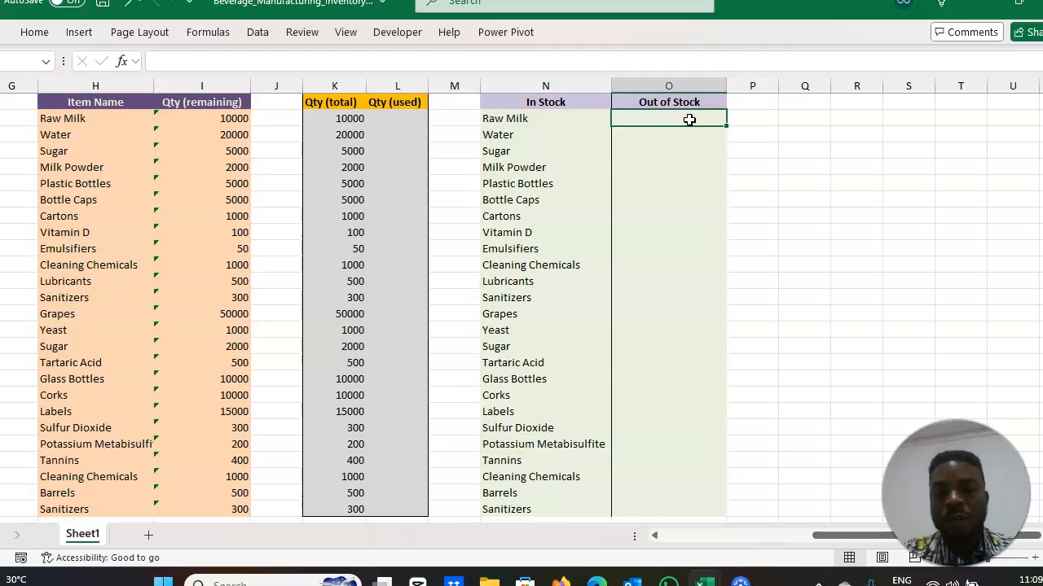
Start a FILTER formula in the first Out of Stock cell, with the absolute item-name range $H$4:$H$28 as the array.
type("=filter")
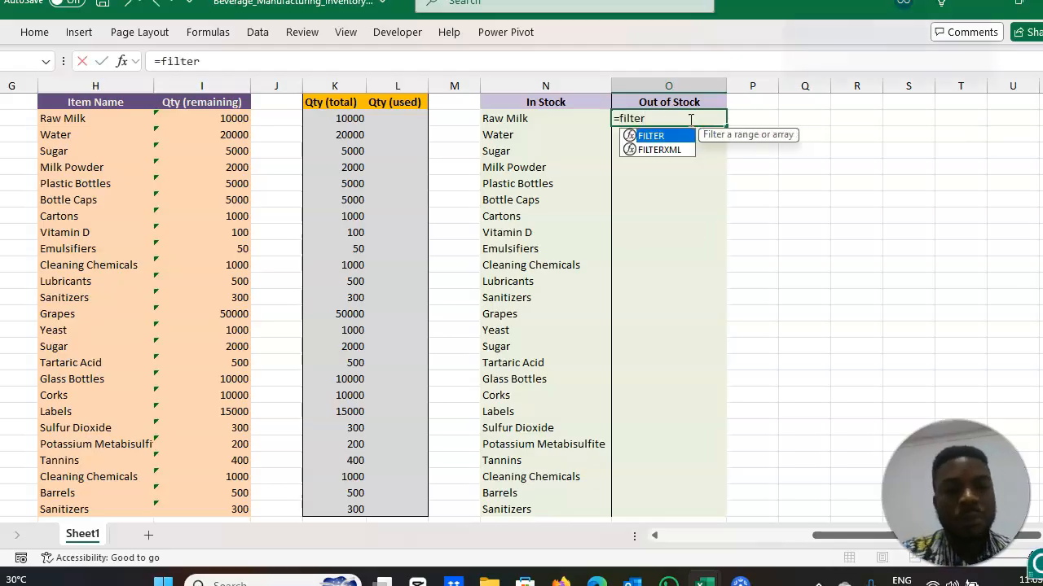
key("Tab")
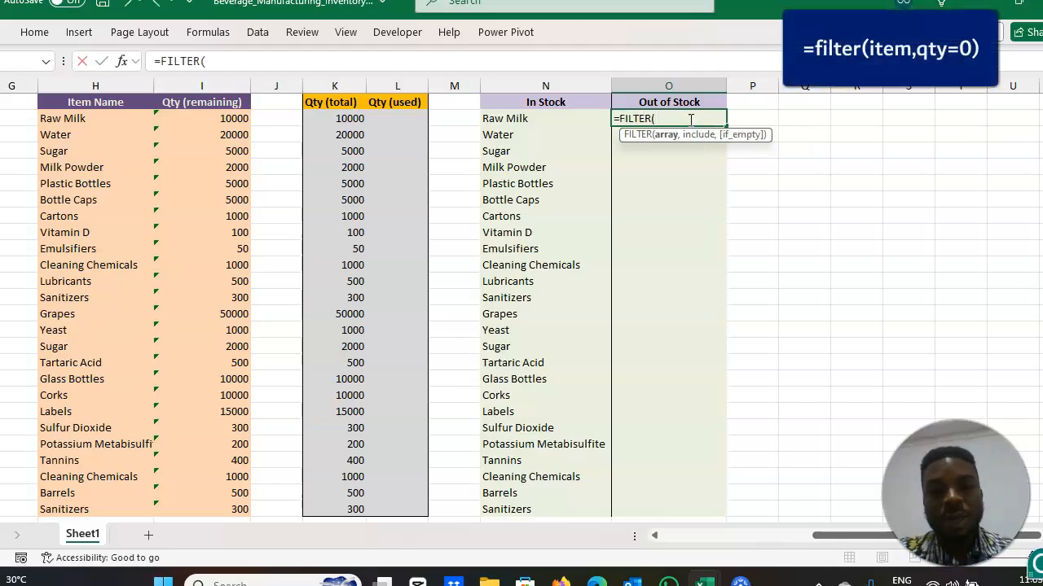
left_click(110, 120)
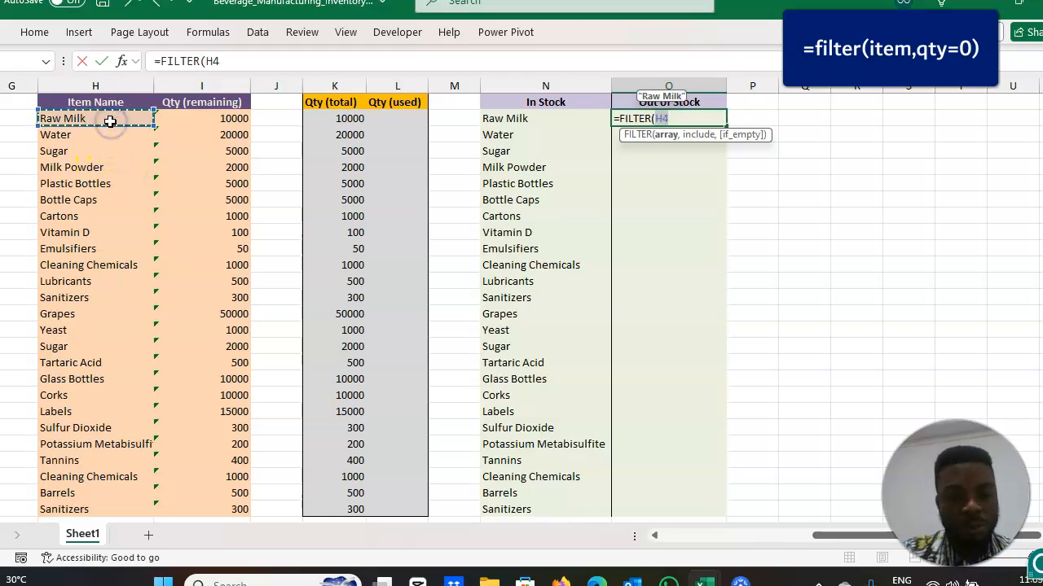
key("ctrl+shift+Down")
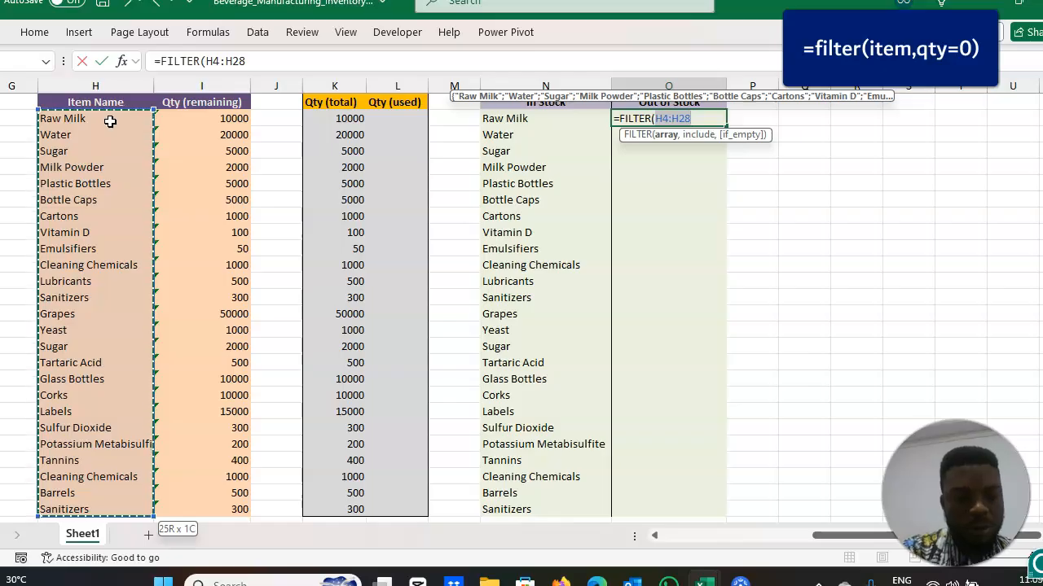
key("F4")
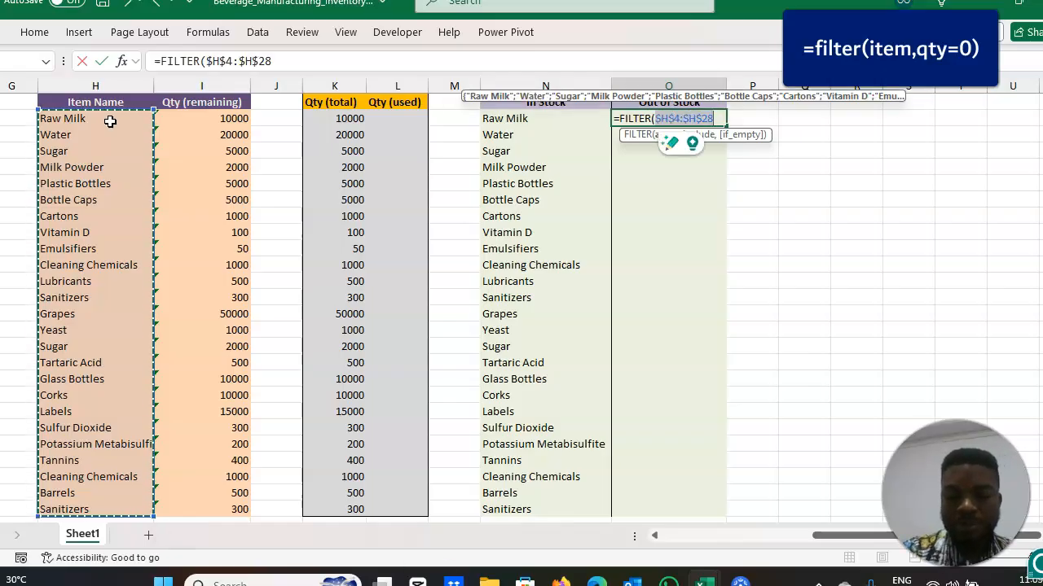
type(",")
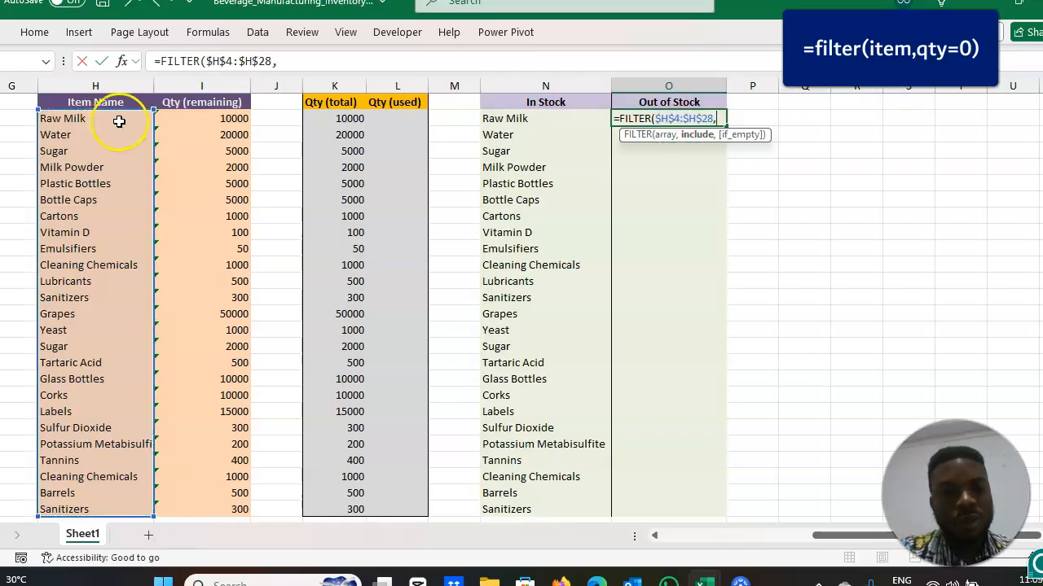
Complete the Out of Stock formula with the remaining-quantity condition $I$4:$I$28=0 and enter it.
left_click(185, 117)
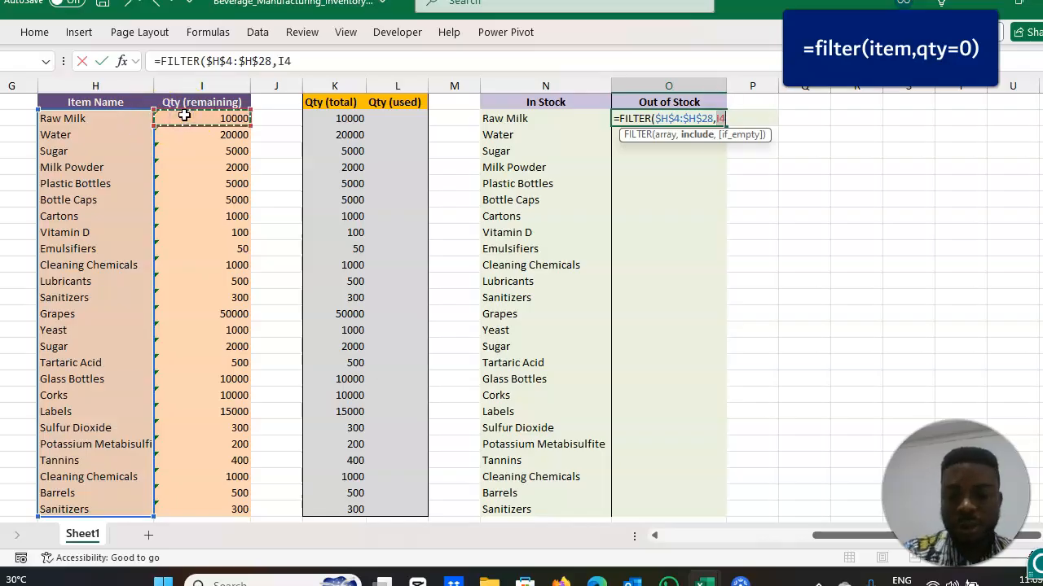
key("ctrl+shift+Down")
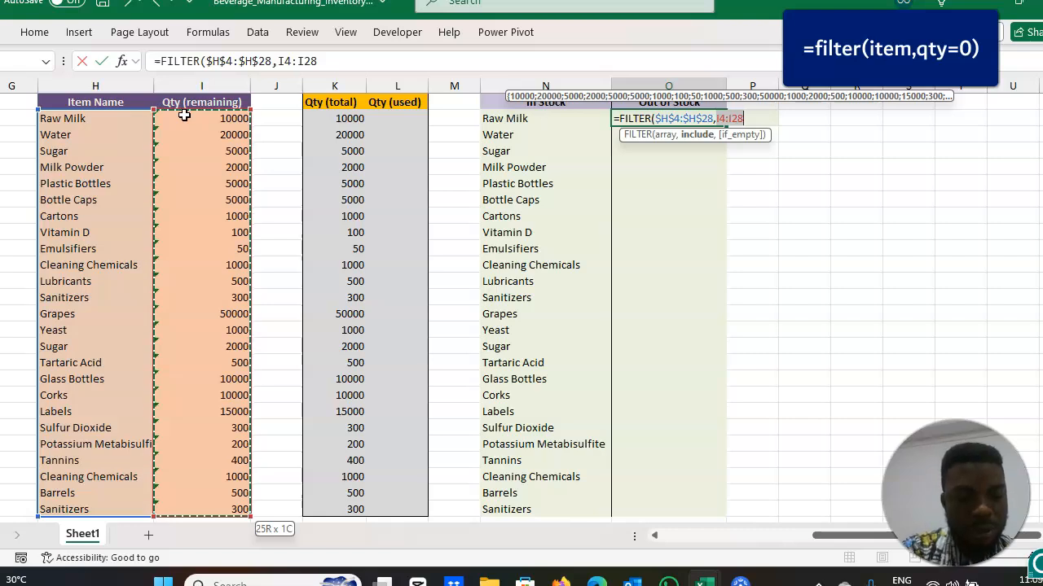
key("F4")
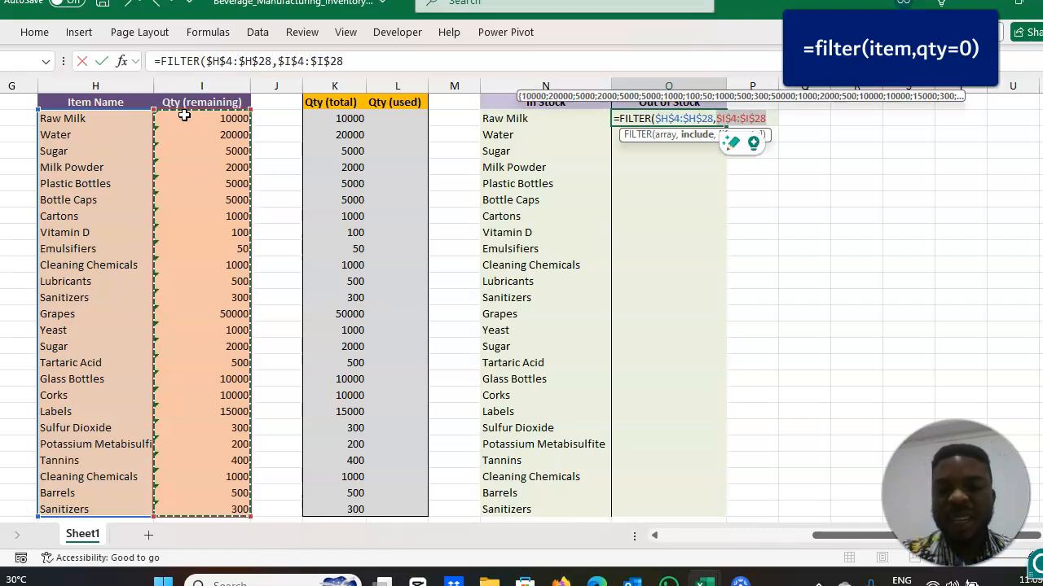
type("<")
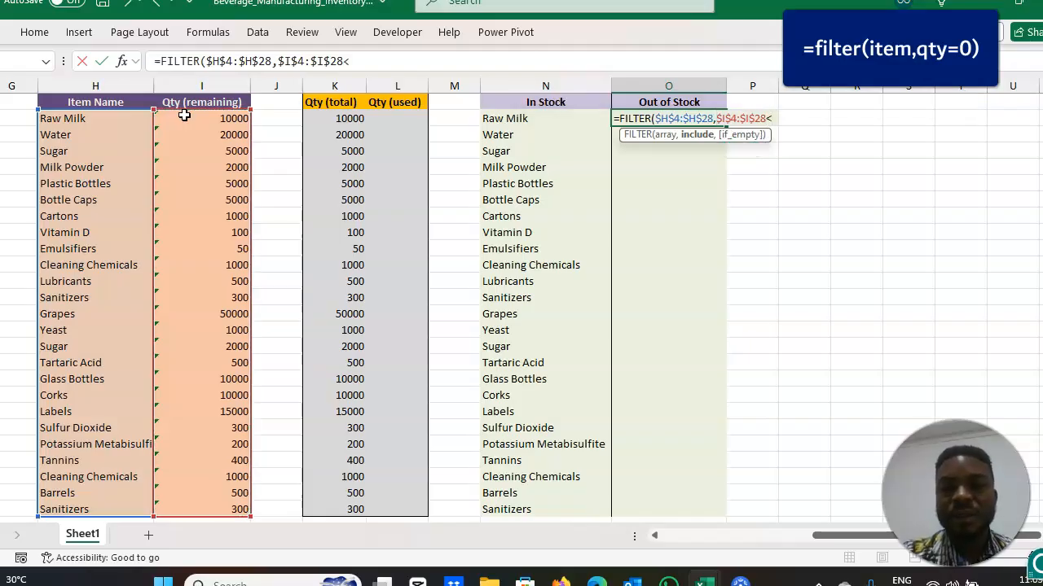
key("BackSpace")
type("=")
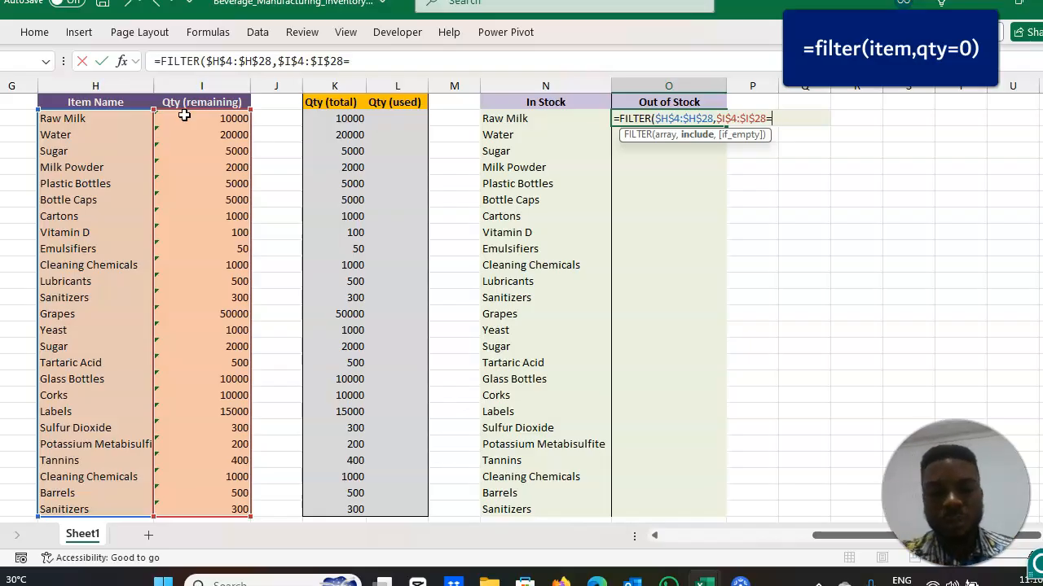
type("0")
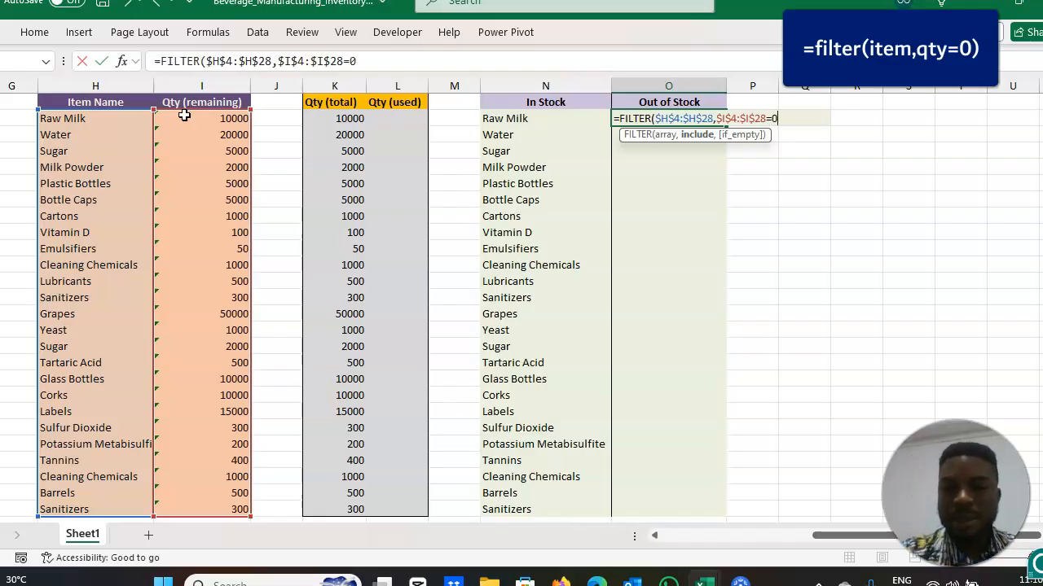
type(")")
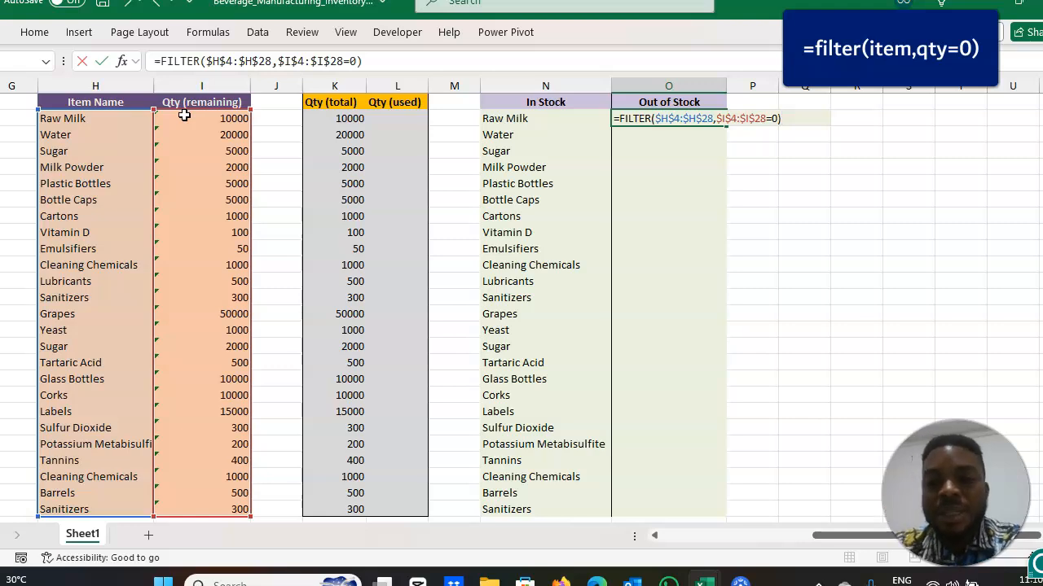
key("Tab")
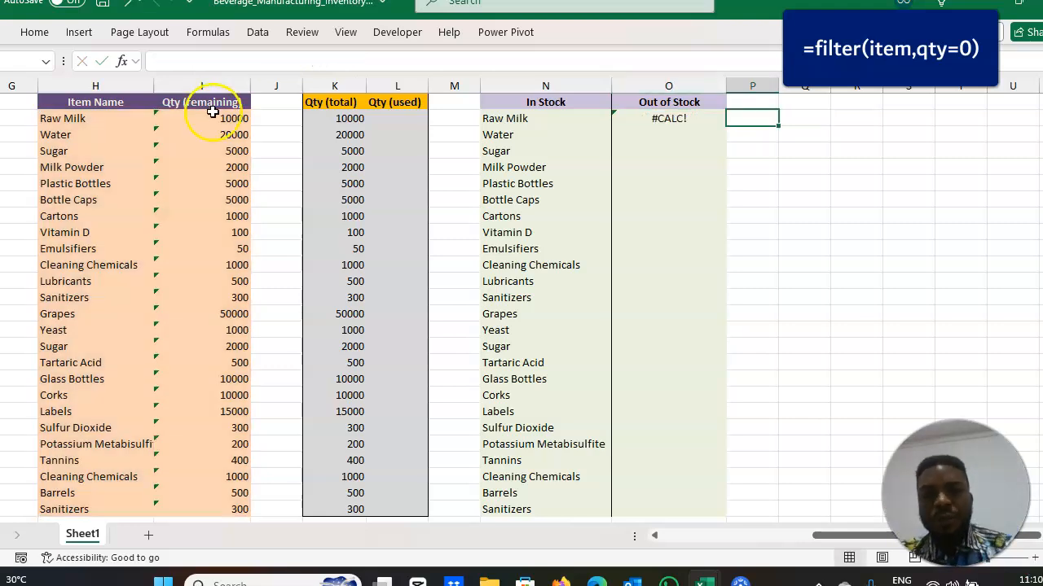
Enter 2000 as the used quantity for Raw Milk.
left_click(396, 116)
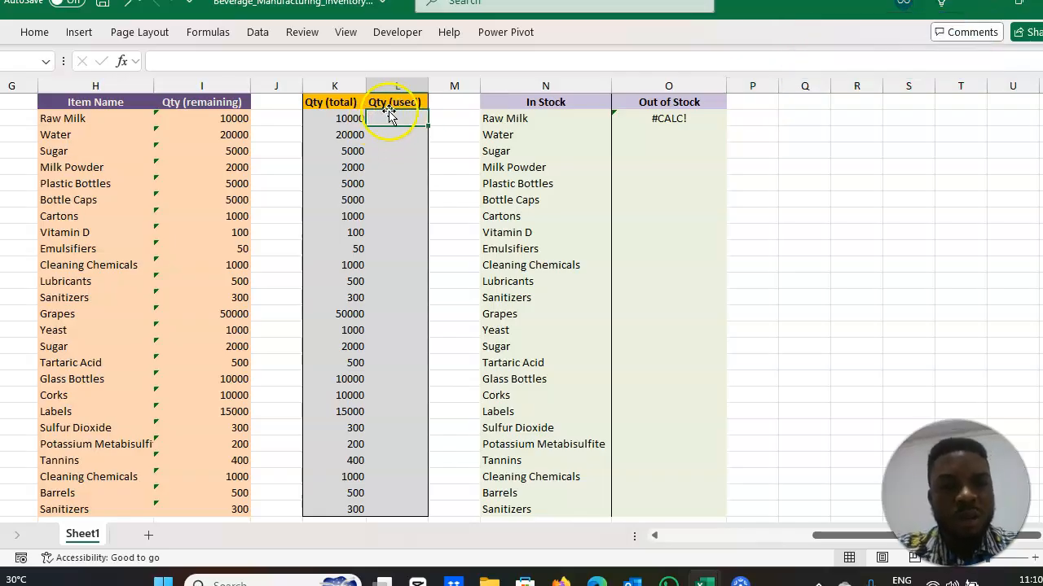
left_click(400, 129)
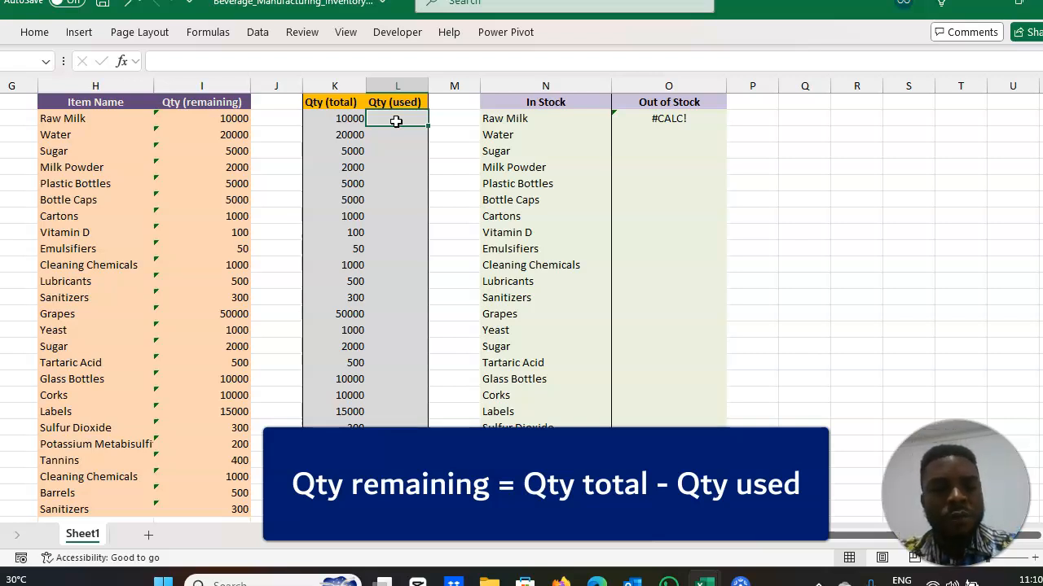
type("20000")
key("BackSpace")
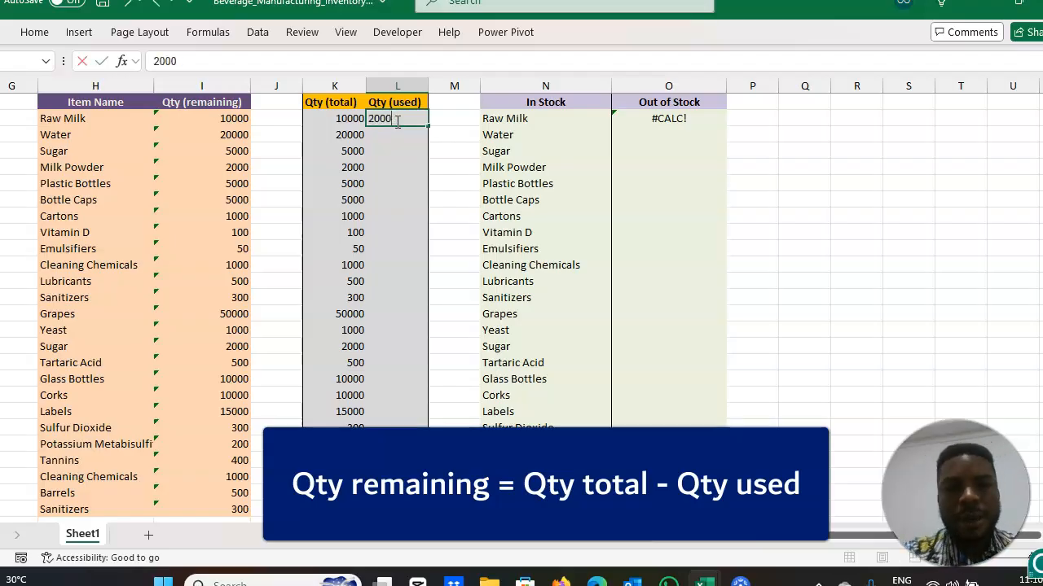
key("Tab")
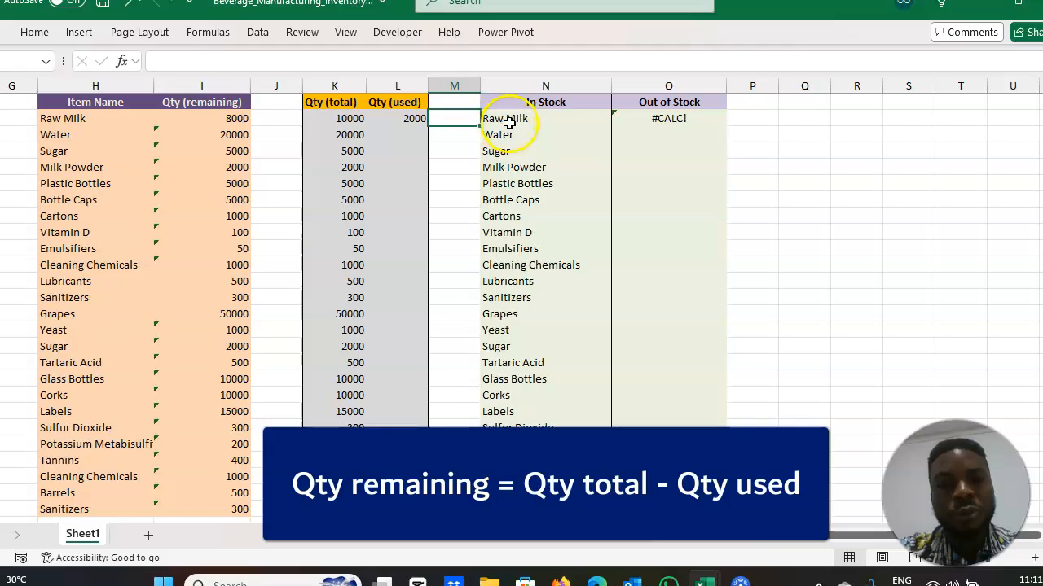
Enter 50 as the used quantity for Emulsifiers.
left_click(407, 251)
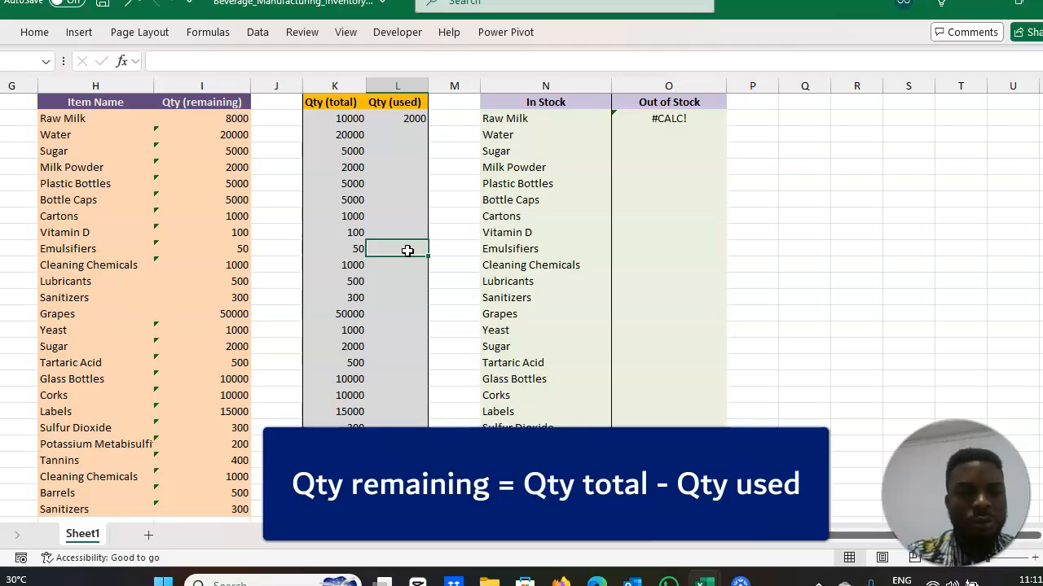
type("50")
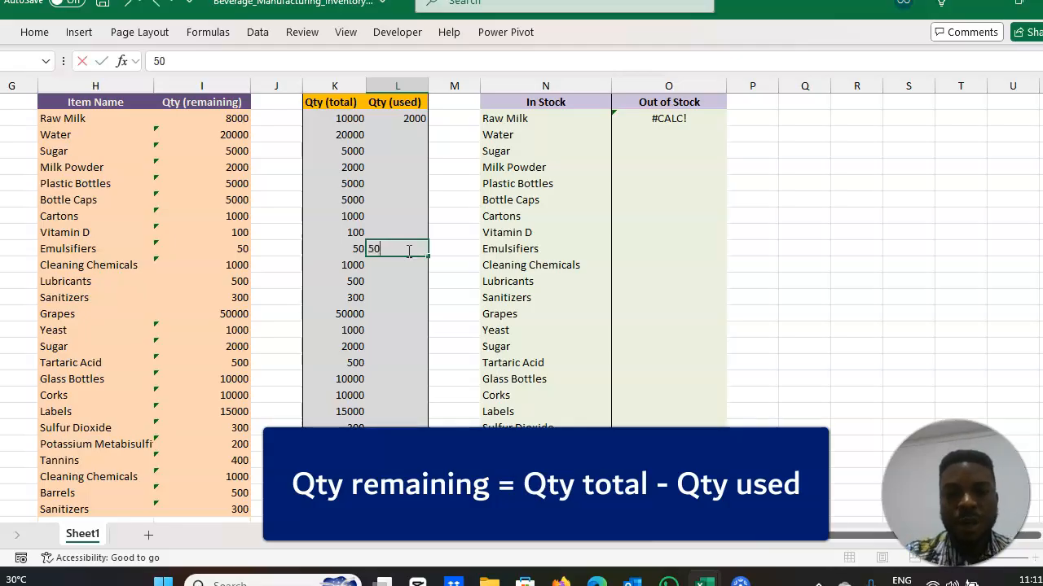
key("Tab")
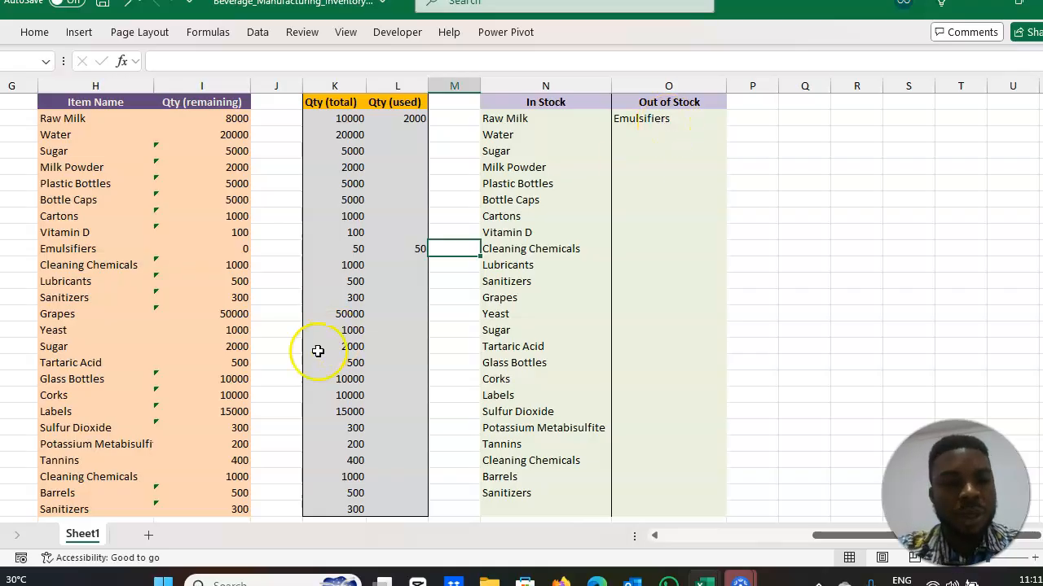
Enter 500 as the used quantity for Tartaric Acid.
left_click(407, 363)
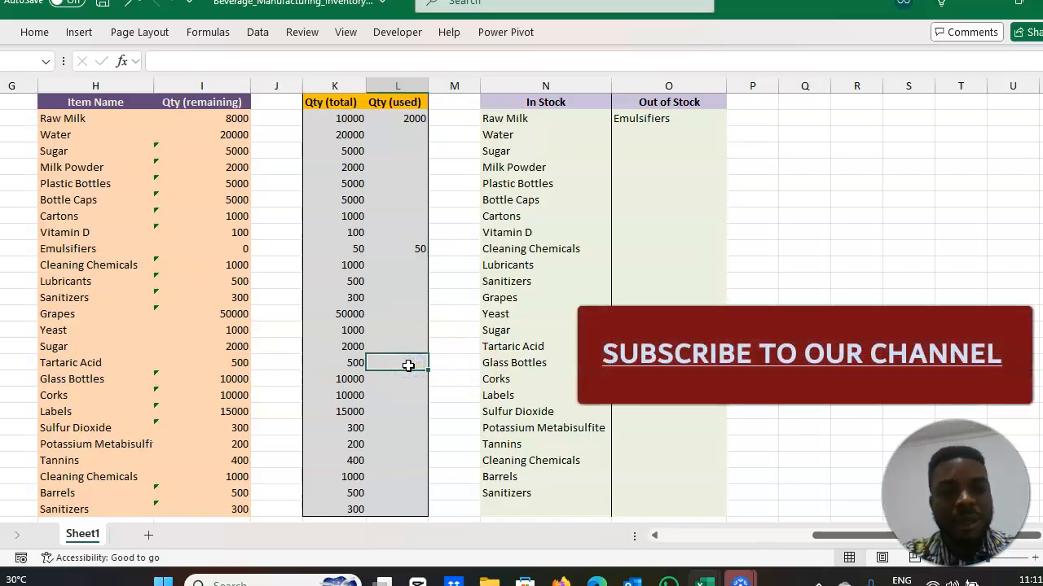
type("500")
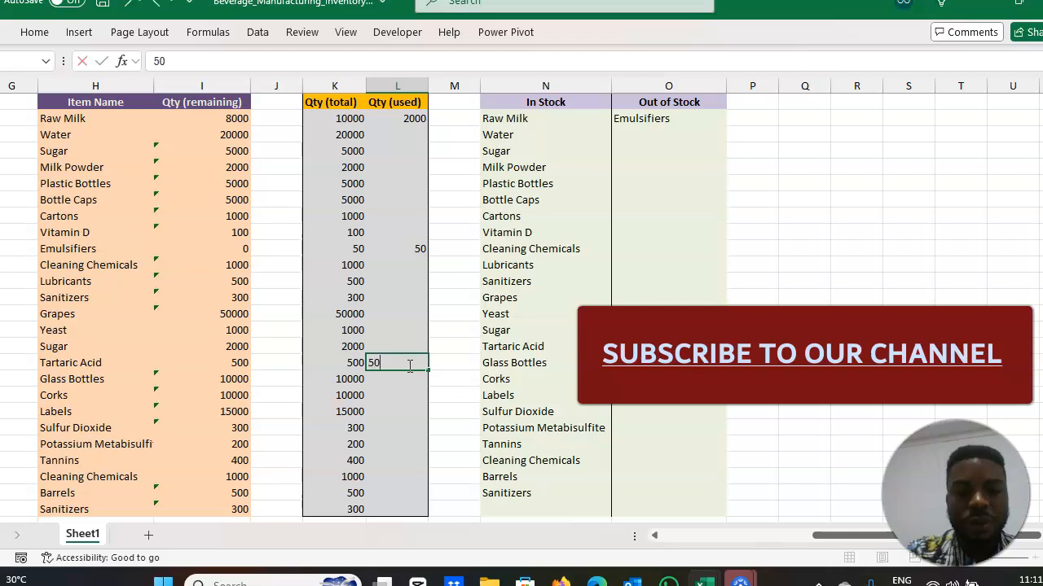